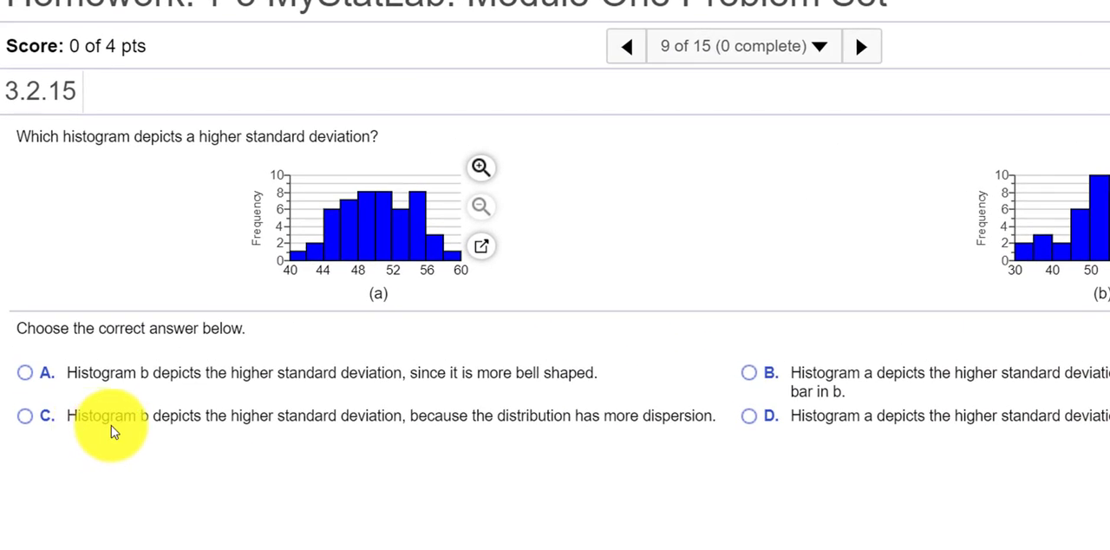
Answer question 3.2.15 with choice C, that histogram b has the higher standard deviation due to more dispersion, and check it
left_click(25, 418)
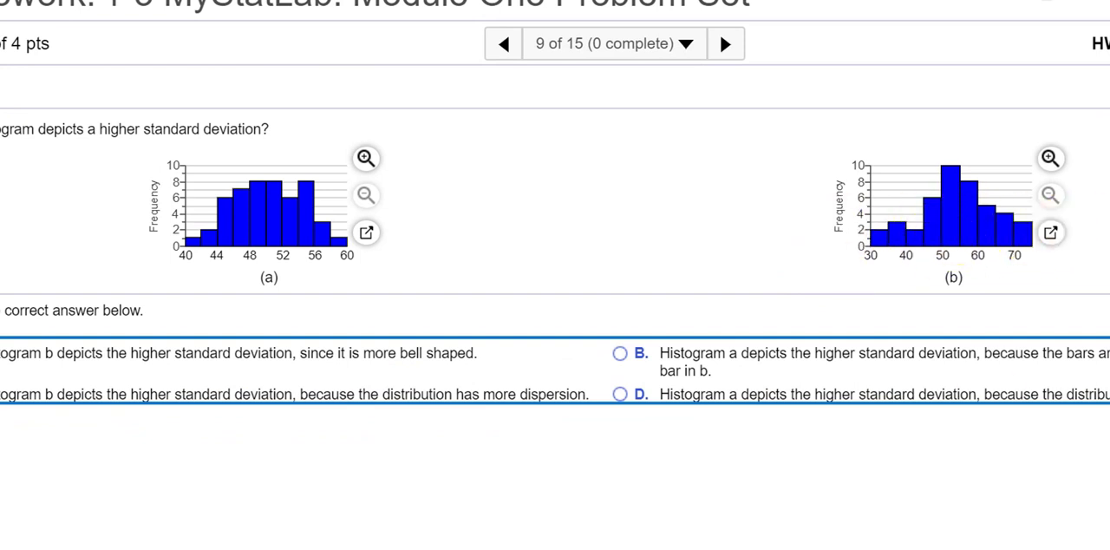
left_click(1106, 545)
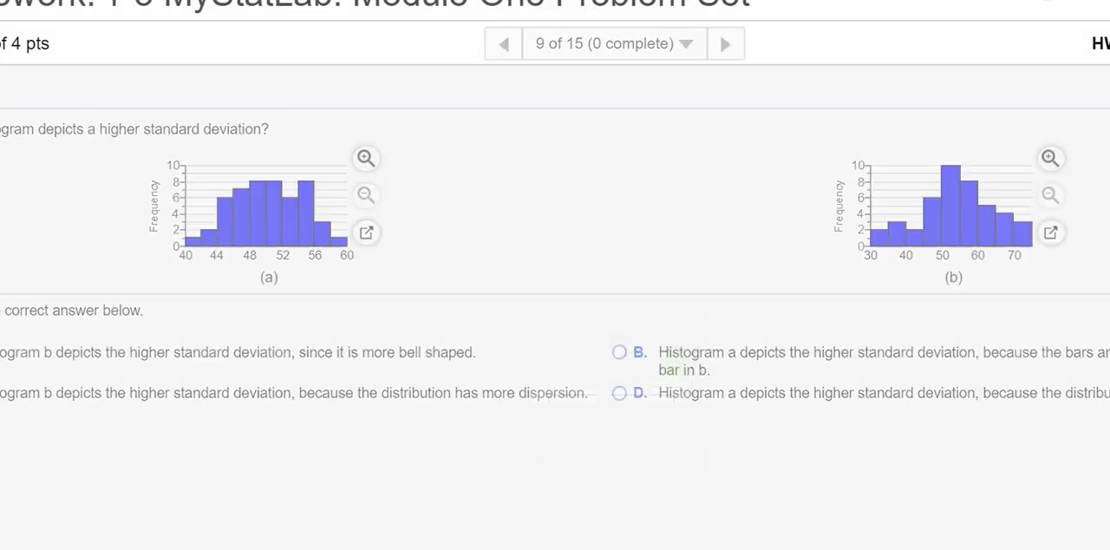
left_click(643, 420)
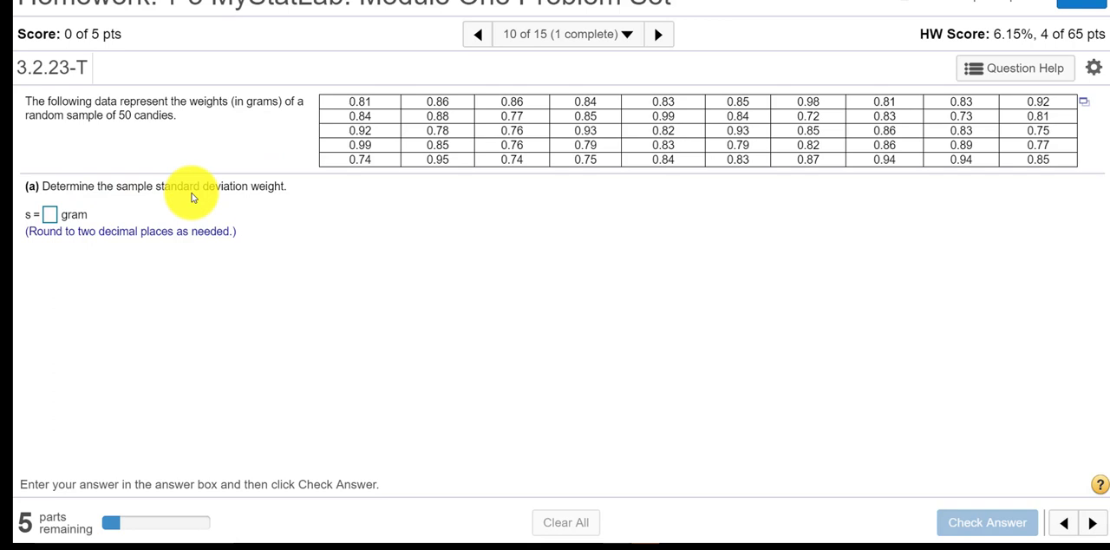
Open the candy weights data set in StatCrunch and maximize its window
left_click(1086, 103)
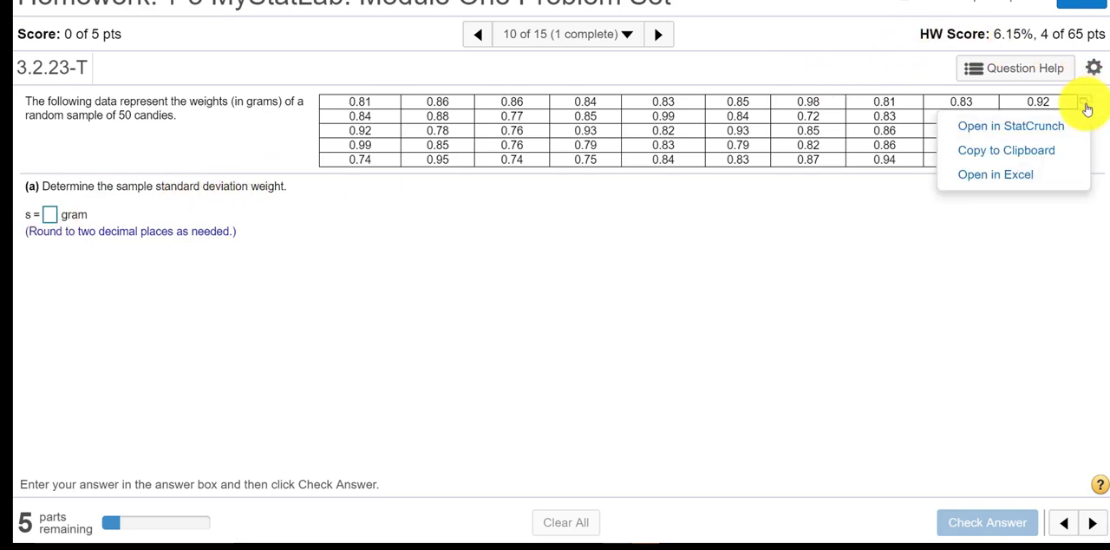
left_click(1032, 129)
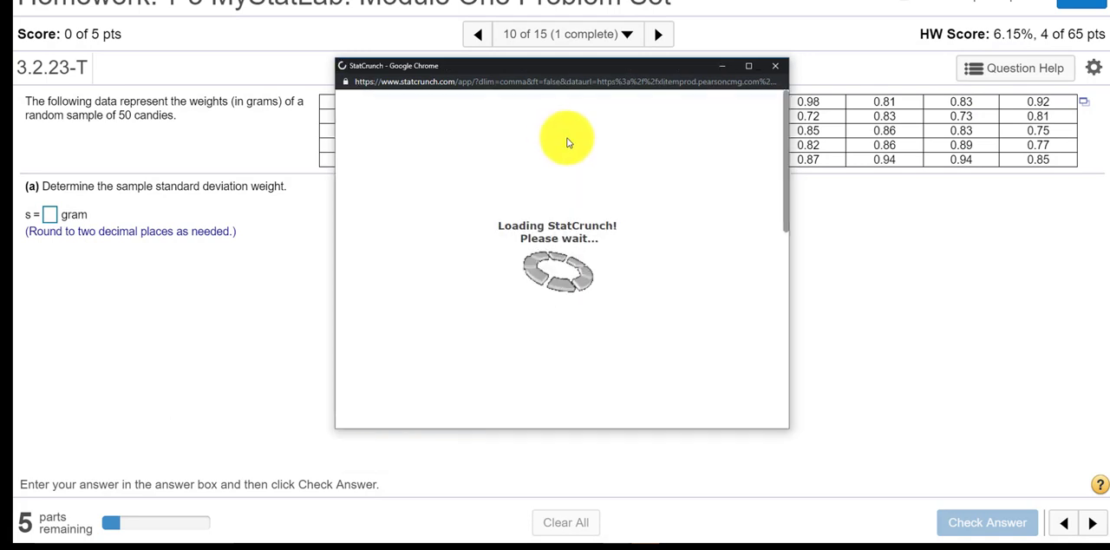
left_click(748, 66)
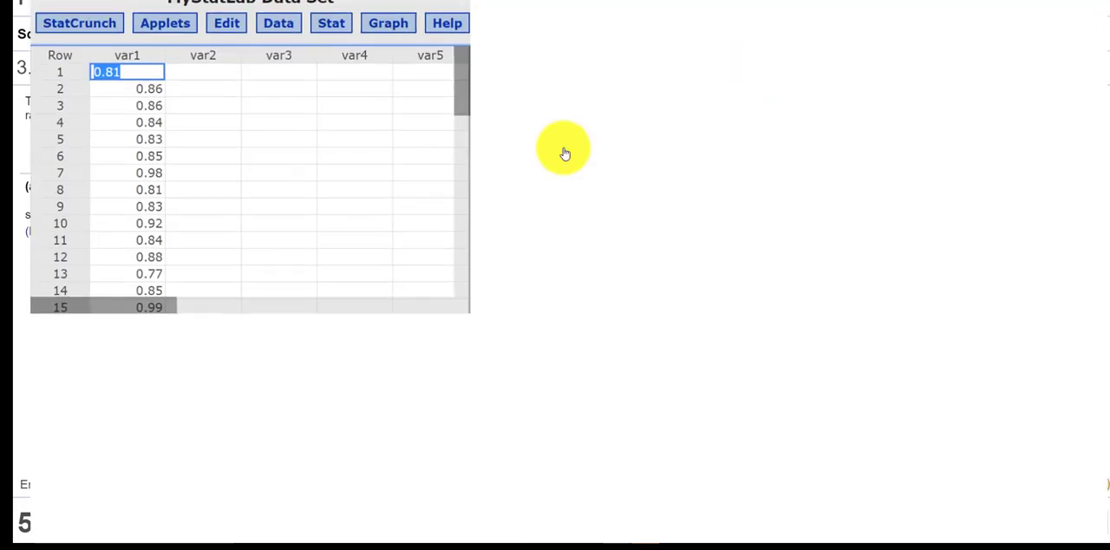
Compute column summary statistics for var1 with the default set of statistics
left_click(316, 11)
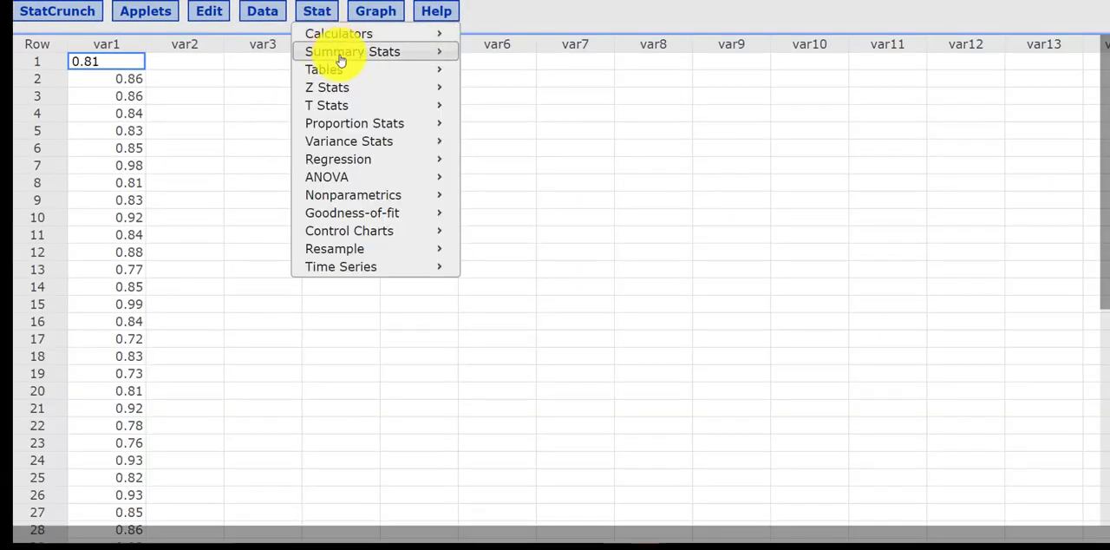
mouse_move(341, 58)
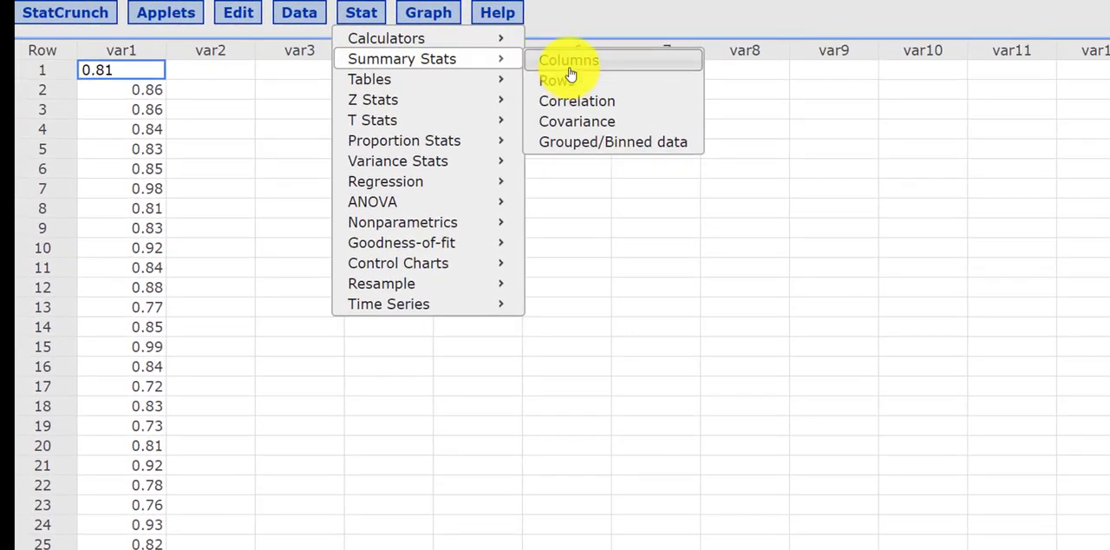
left_click(569, 62)
left_click(426, 44)
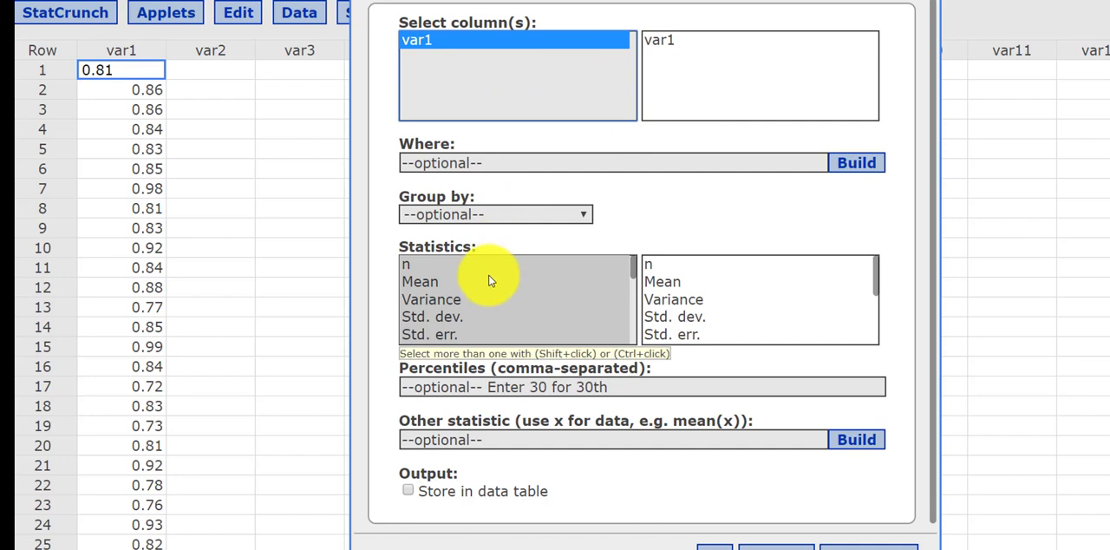
scroll(494, 279, "down", 1)
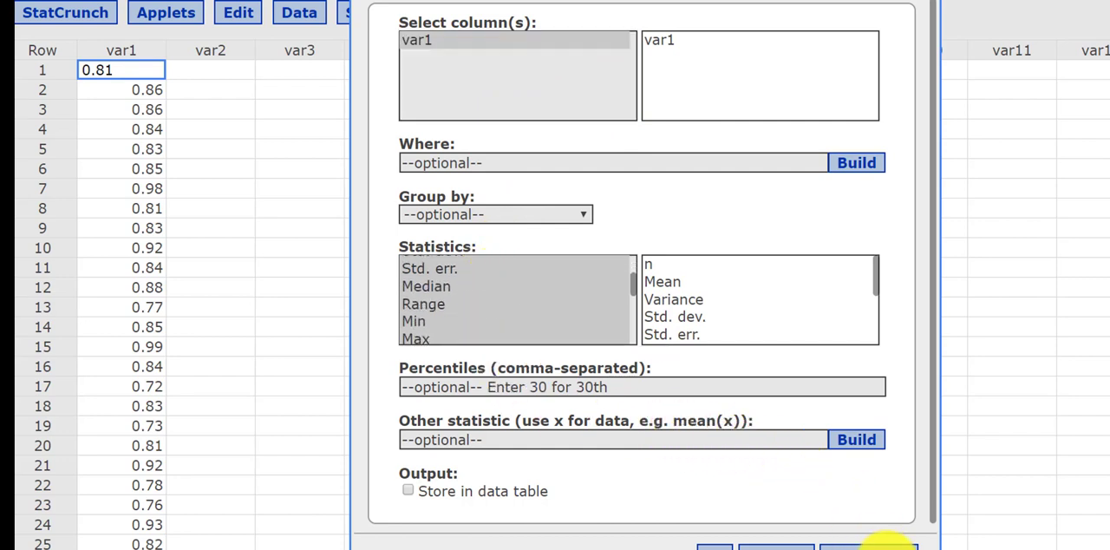
left_click(867, 546)
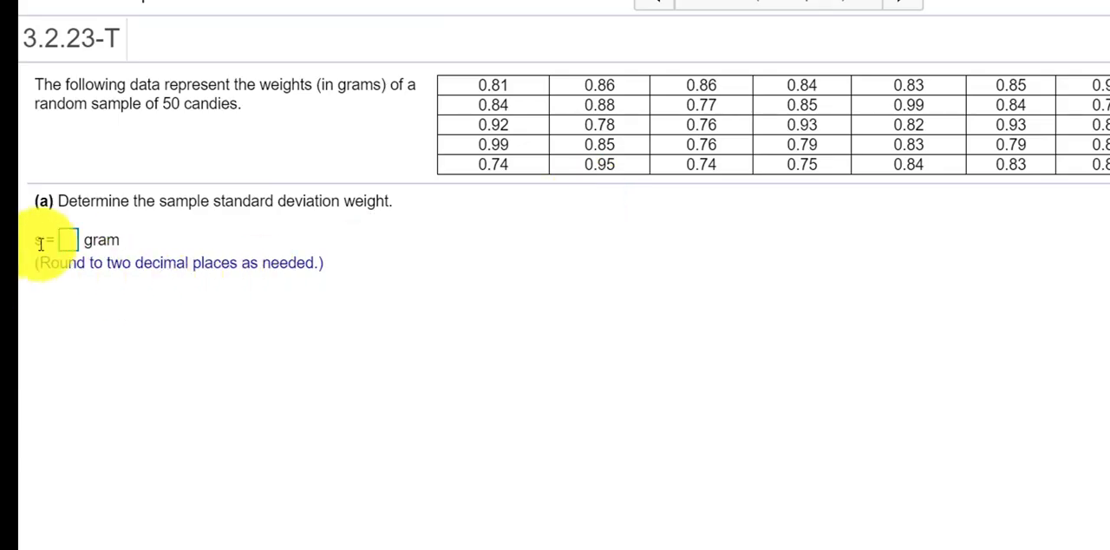
Answer part (a) with a sample standard deviation of 0.07 gram and check it
left_click(74, 238)
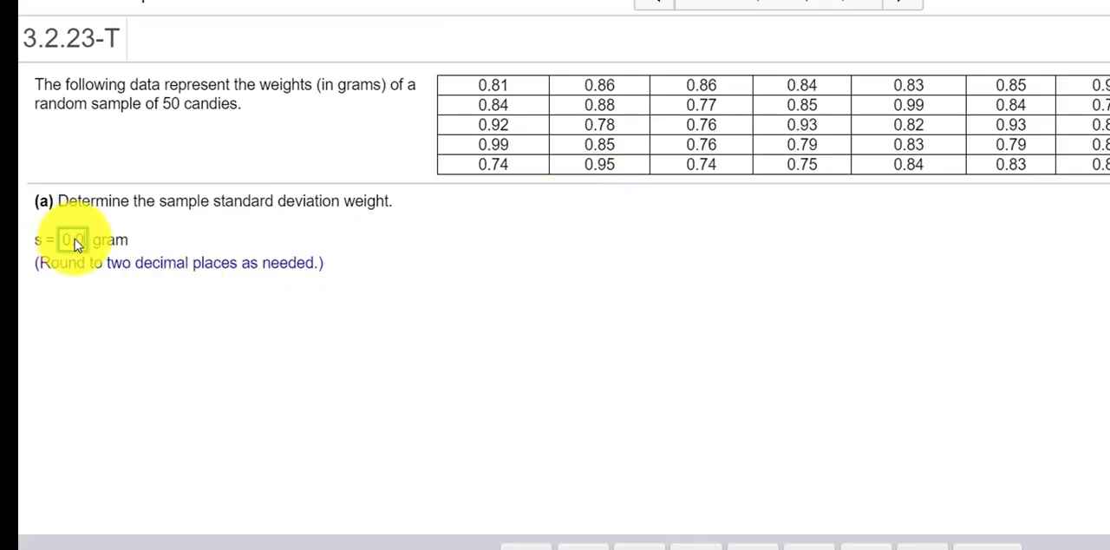
type("0.07")
key("Return")
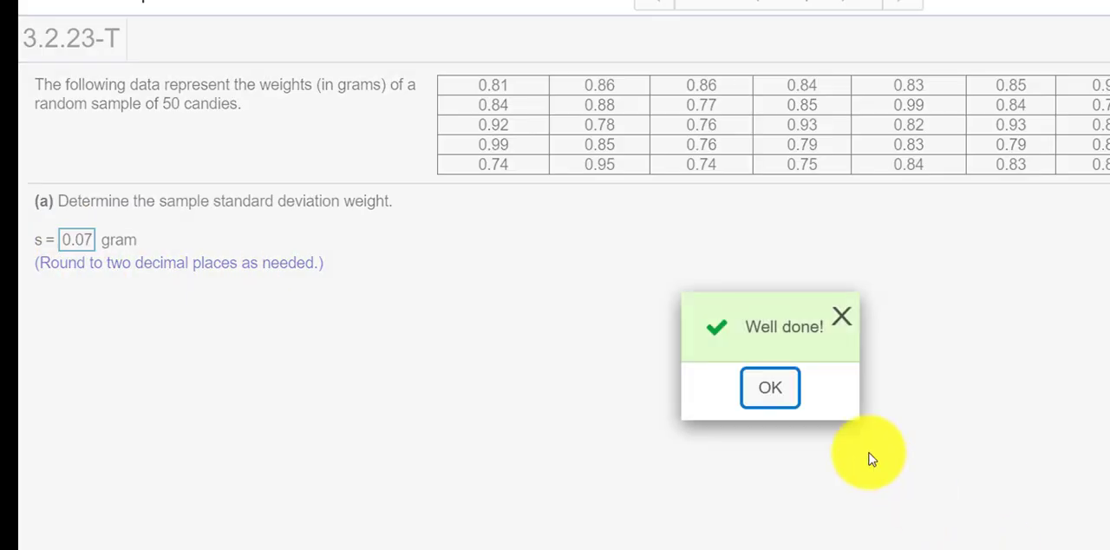
left_click(770, 388)
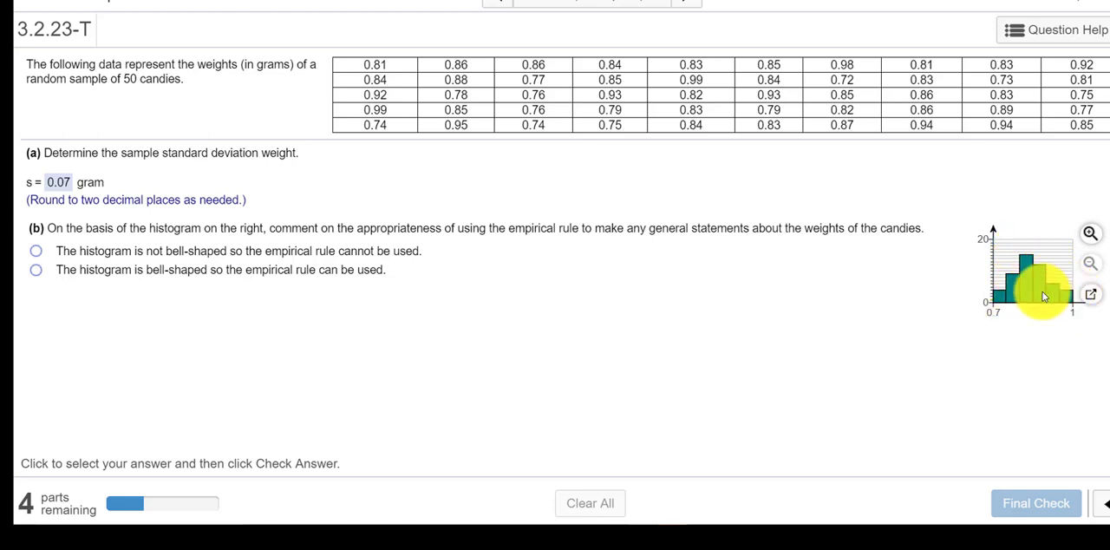
Answer part (b) that the histogram is bell-shaped so the empirical rule can be used, and check it
left_click(36, 271)
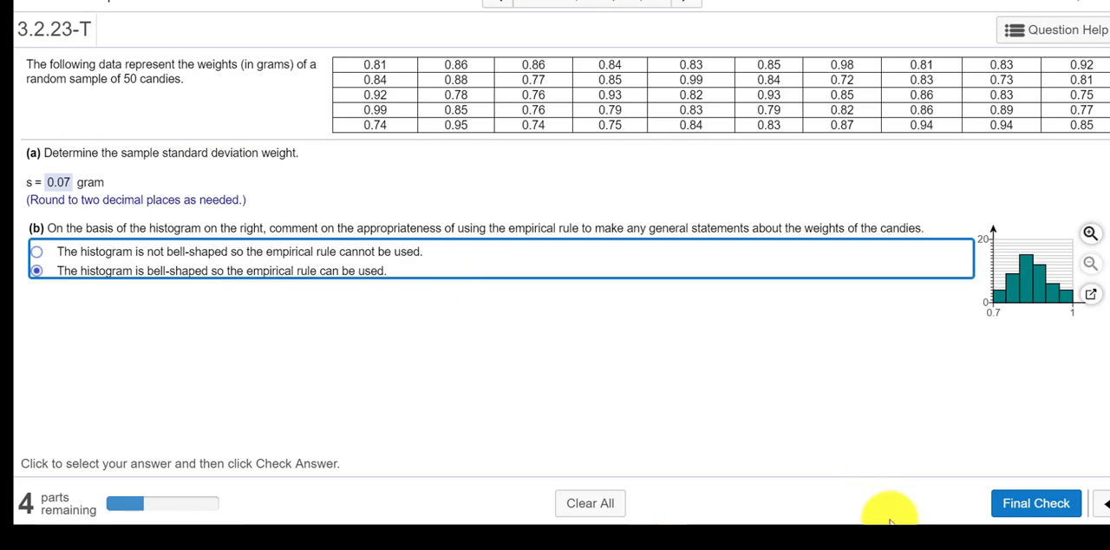
left_click(1019, 504)
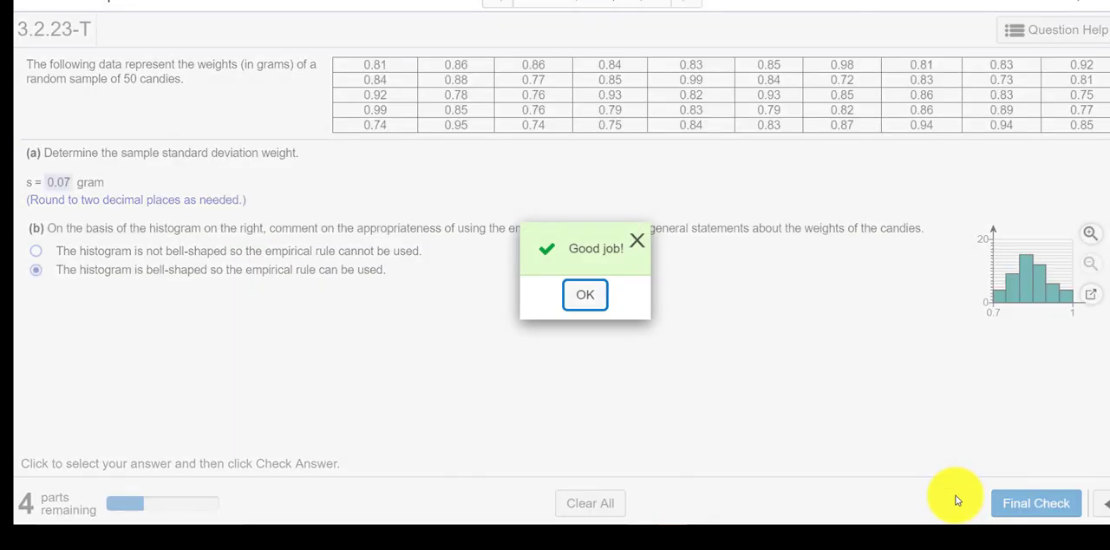
left_click(586, 297)
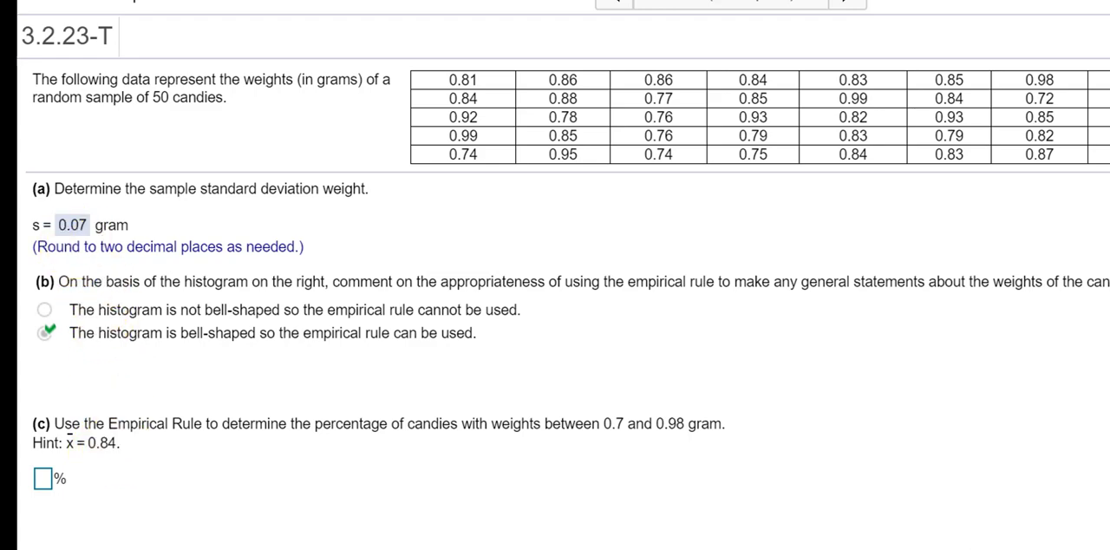
Switch to the TI-84 Plus C calculator and calculate .07+.84, one standard deviation above the mean
key("alt+Tab")
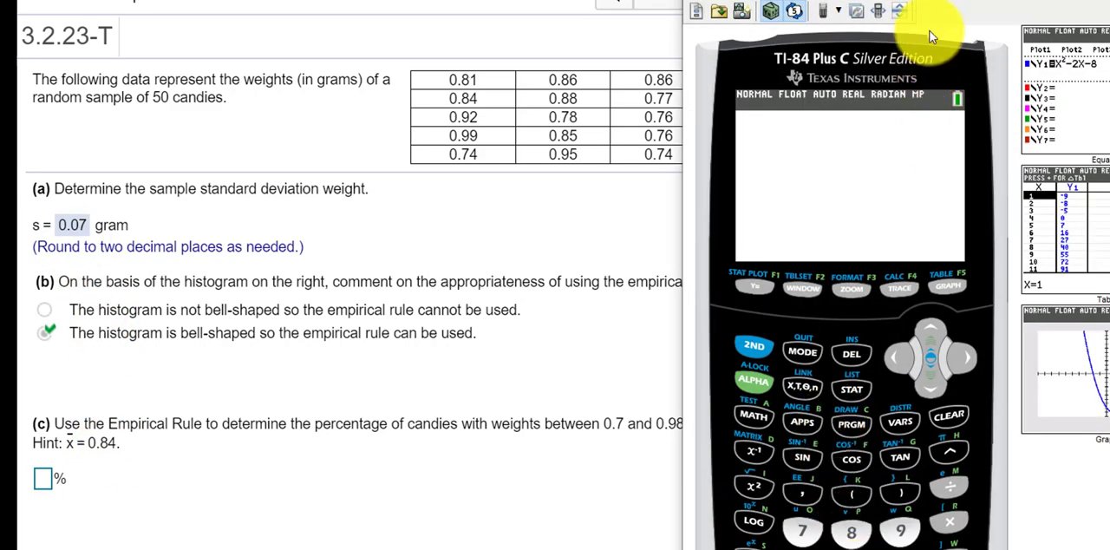
left_click_drag(850, 1, 849, 0)
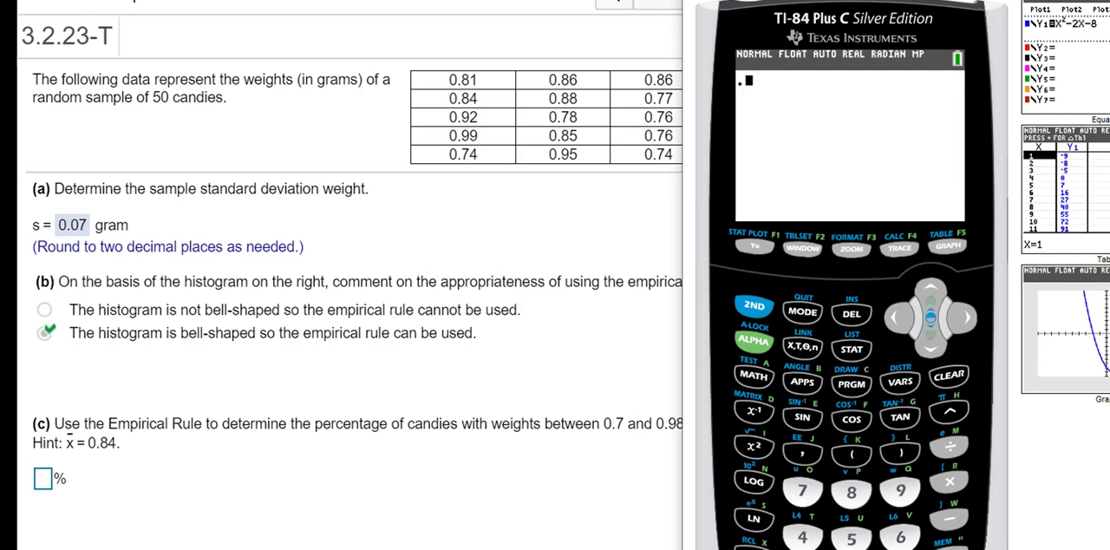
left_click(802, 549)
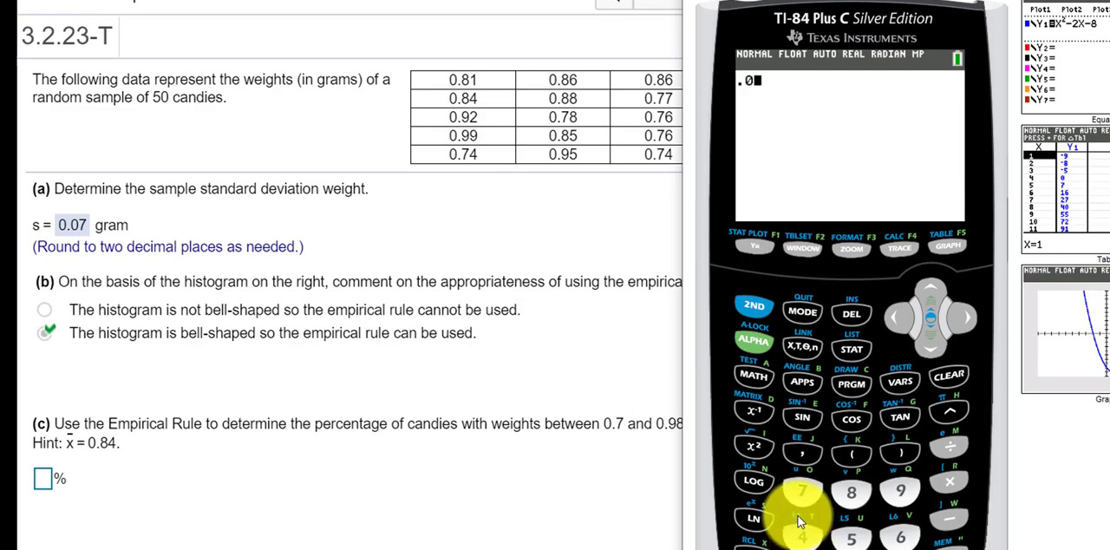
left_click(798, 494)
left_click(949, 549)
left_click(922, 549)
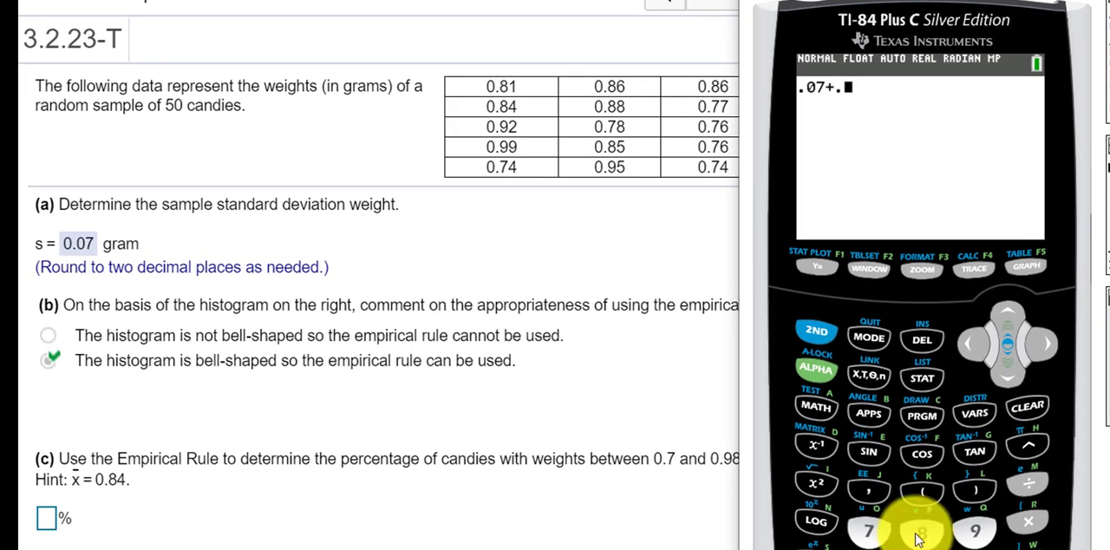
left_click(922, 533)
left_click(868, 549)
key("Return")
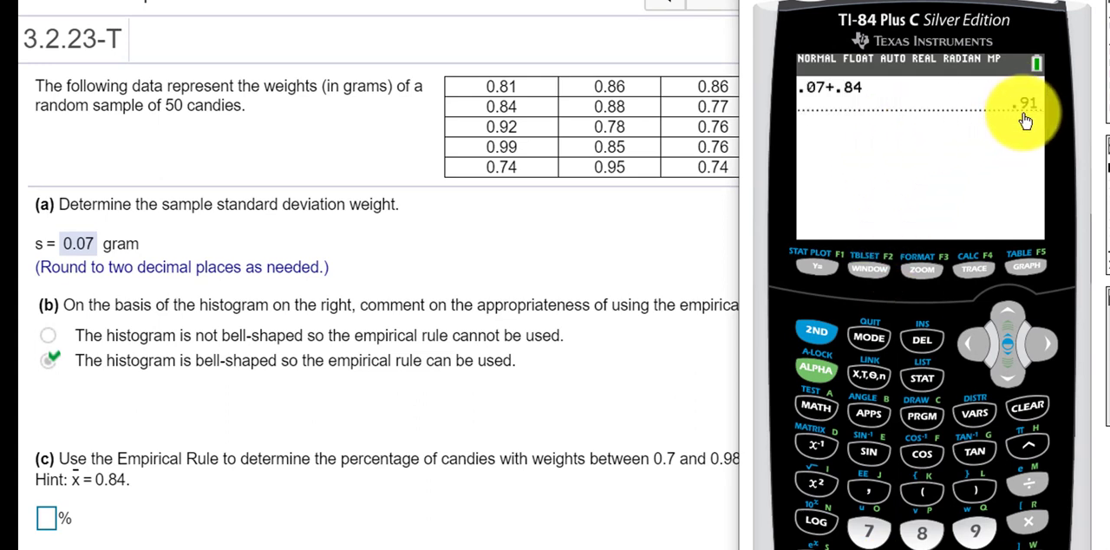
Move the calculator aside to reveal part (c), and add another .07 to the previous answer
left_click_drag(919, 4, 1081, 0)
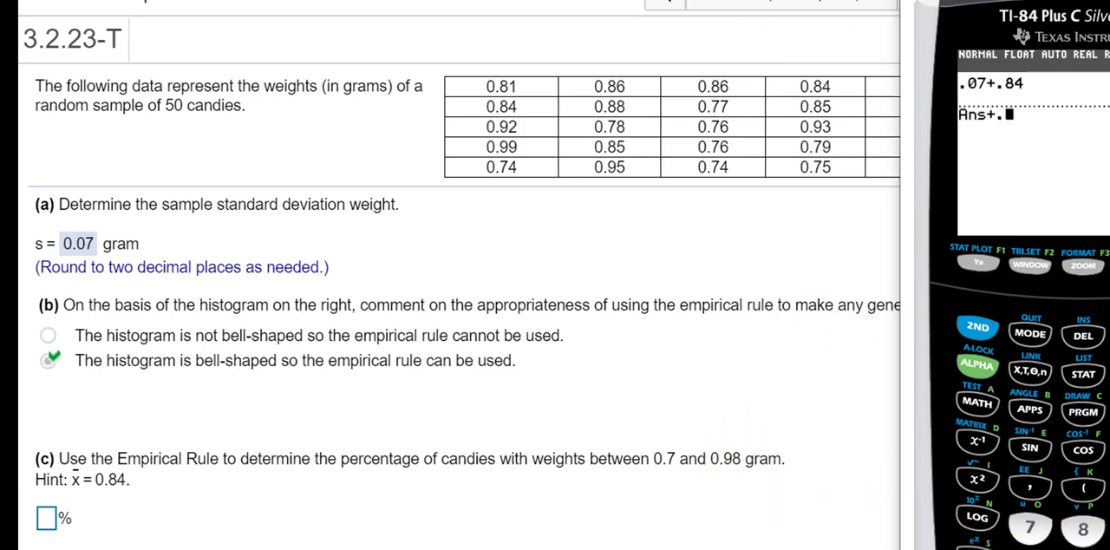
left_click(1030, 529)
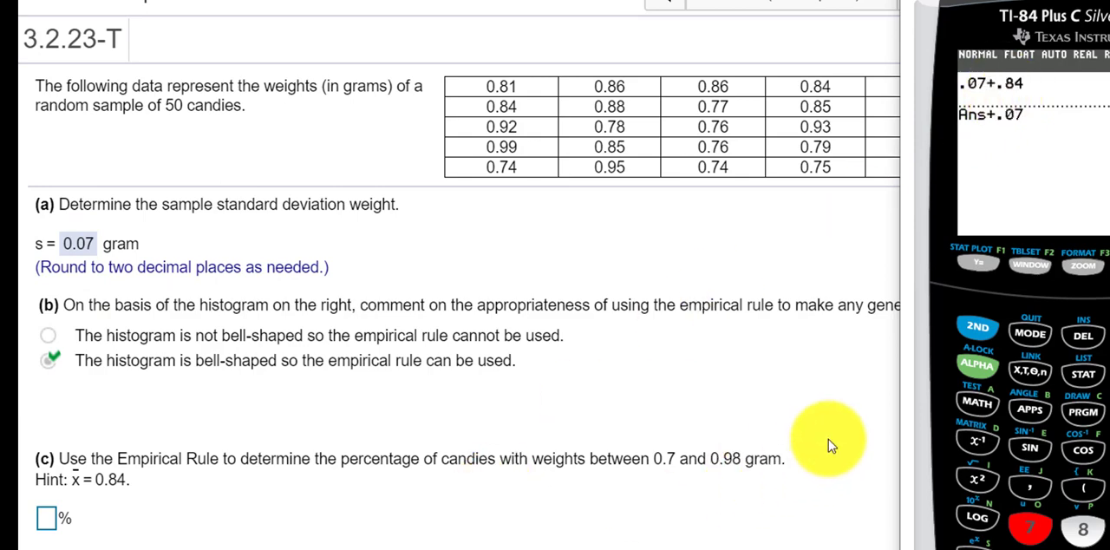
key("Return")
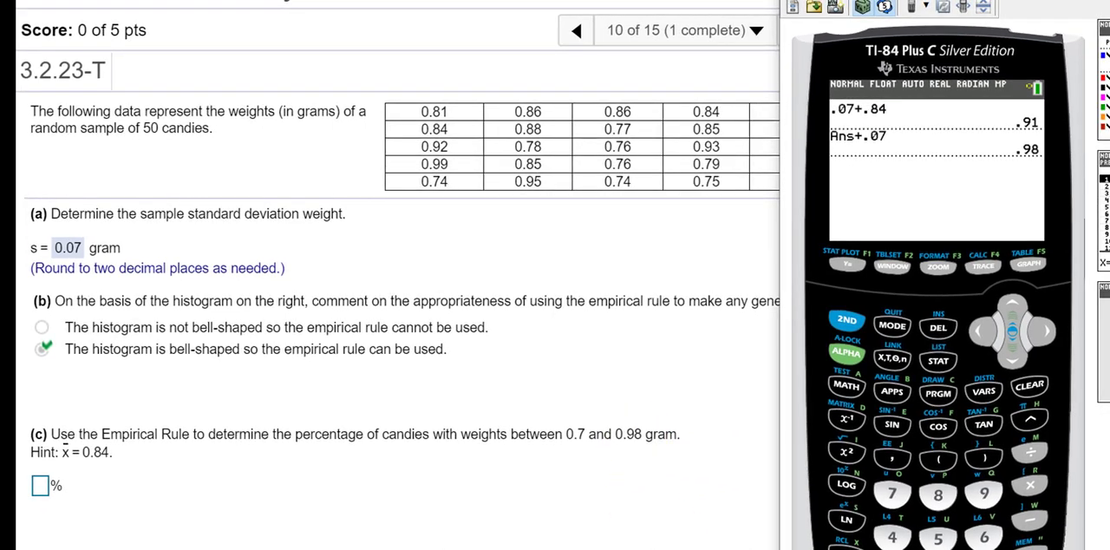
Calculate .84-.07-.07 on the calculator, two standard deviations below the mean
type(".")
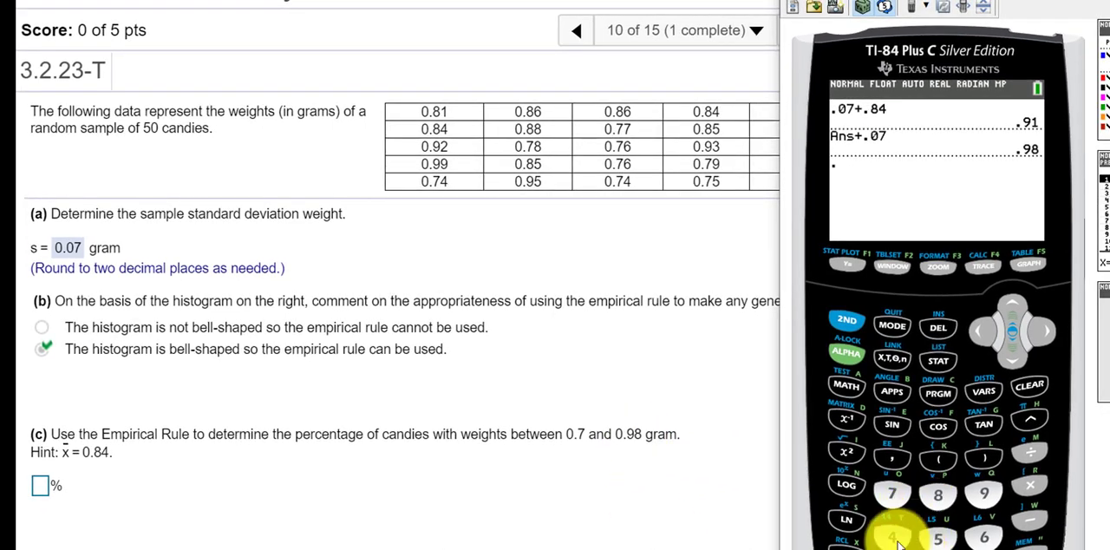
left_click(938, 494)
left_click(892, 537)
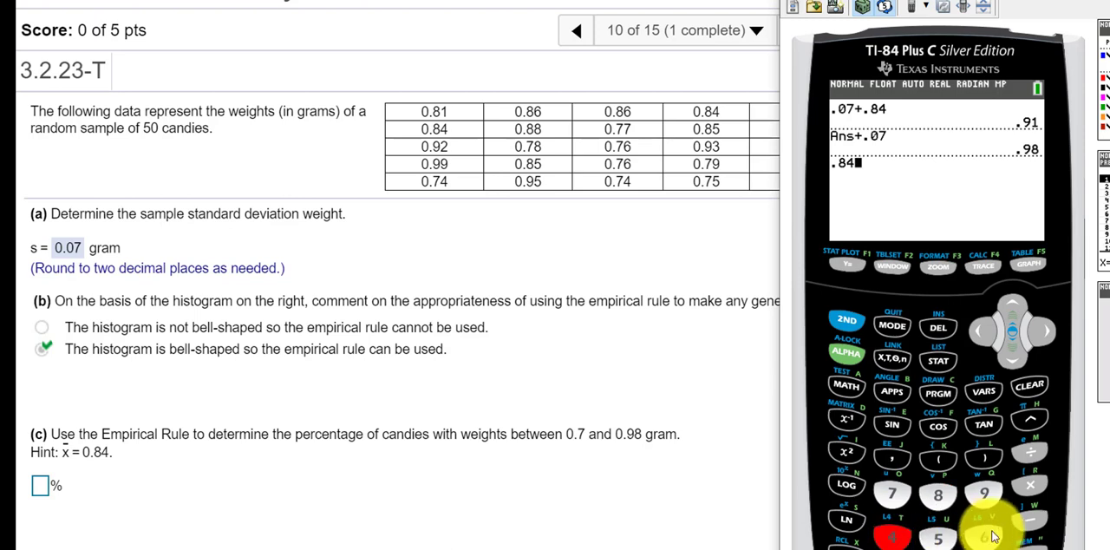
left_click(1033, 522)
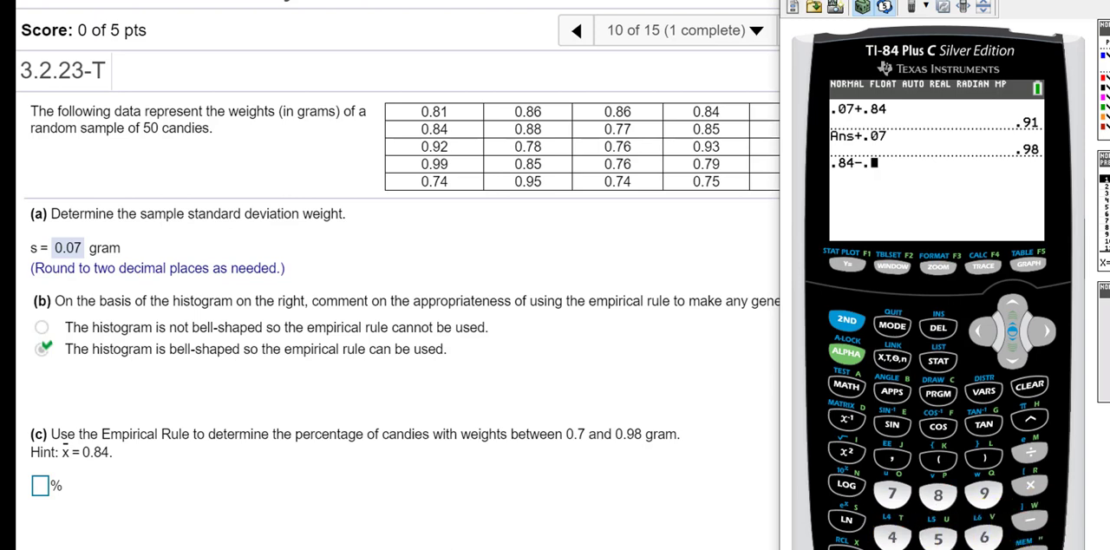
left_click(892, 549)
left_click(893, 502)
left_click(1026, 523)
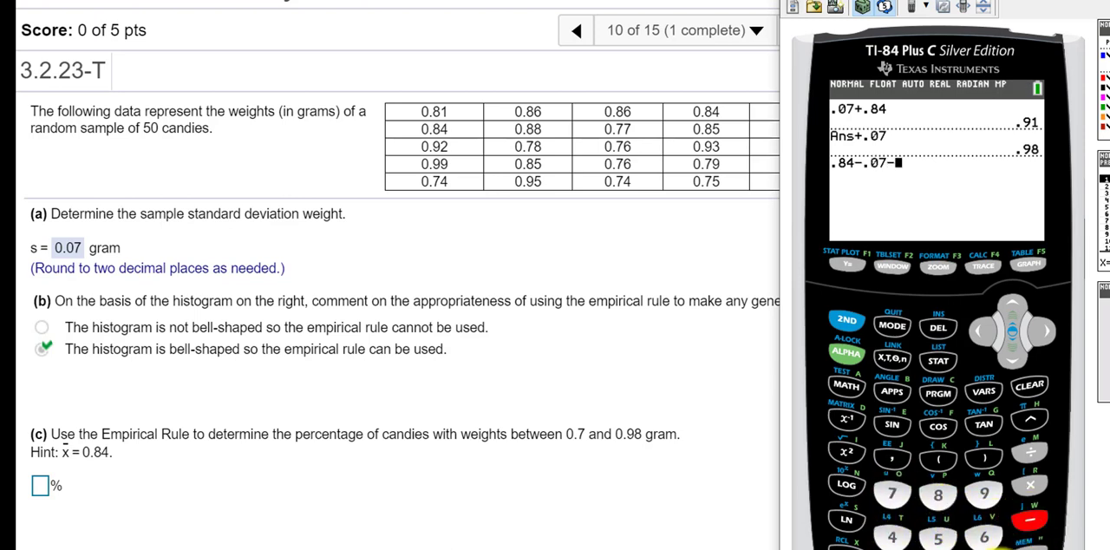
left_click(892, 549)
left_click(893, 494)
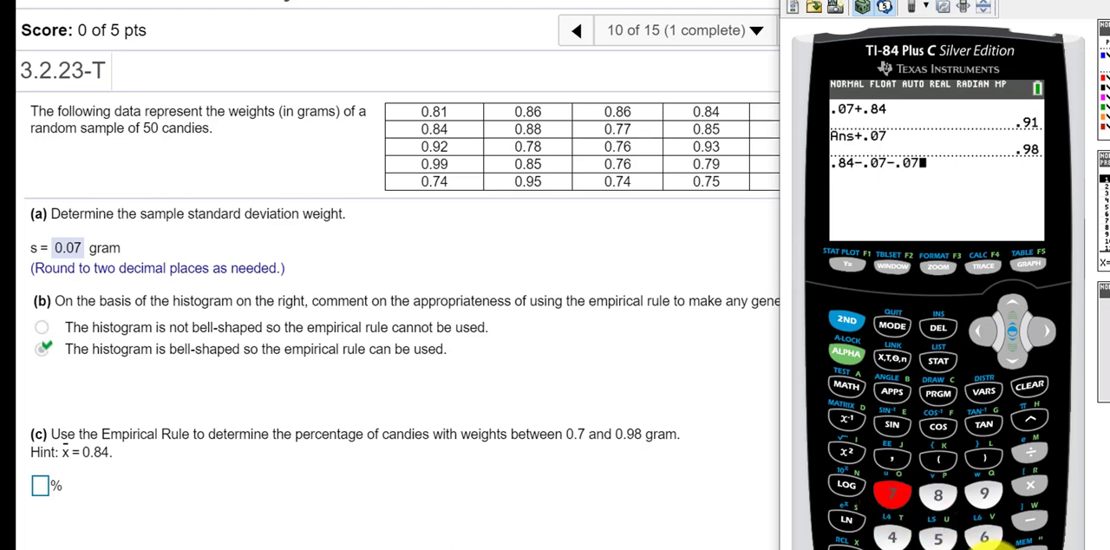
key("Return")
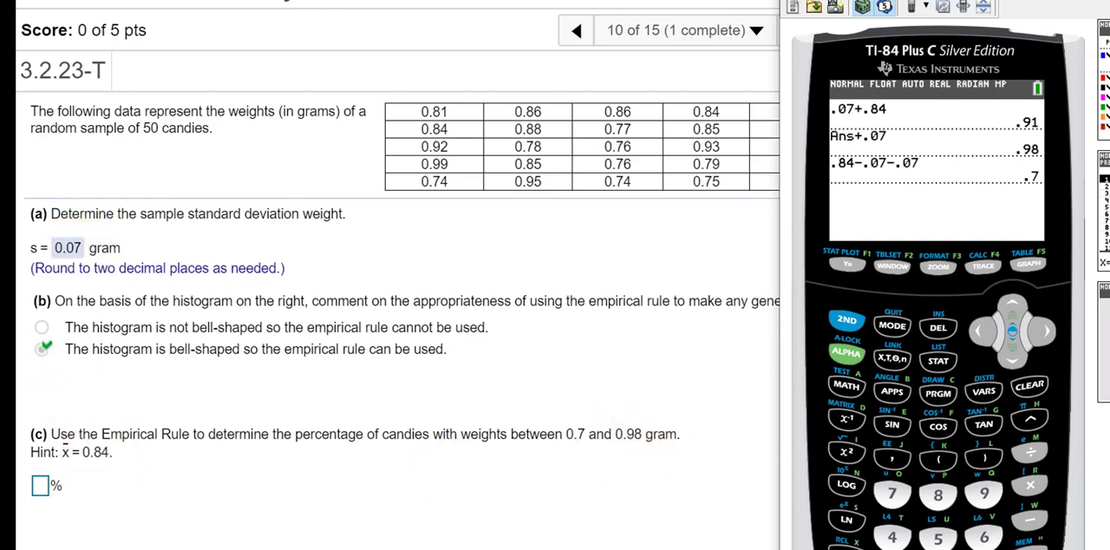
Bring the Empirical Rule Graph.png image into view in Photos beside the part (c) question
left_click_drag(1109, 50, 954, 52)
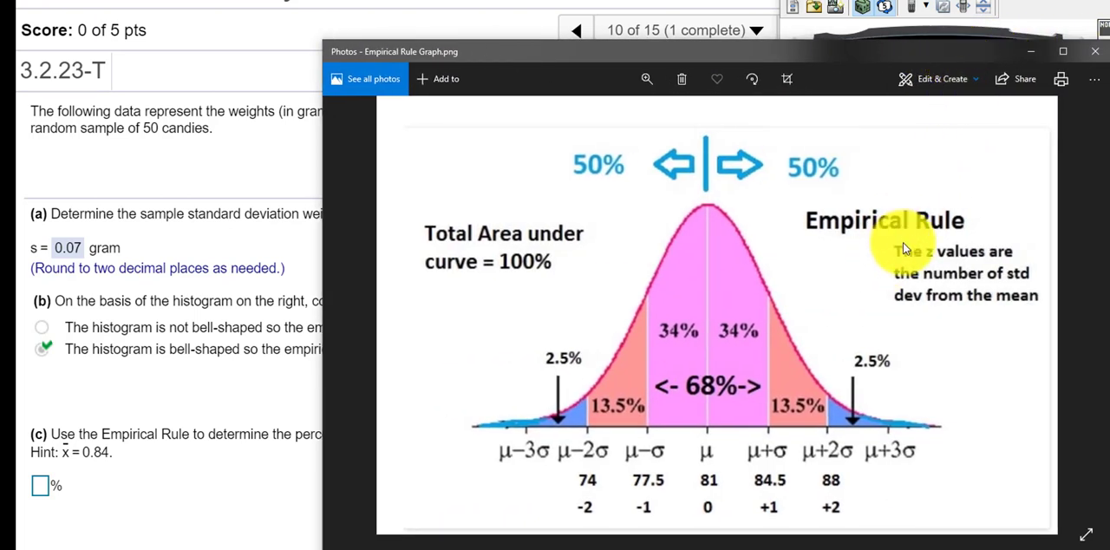